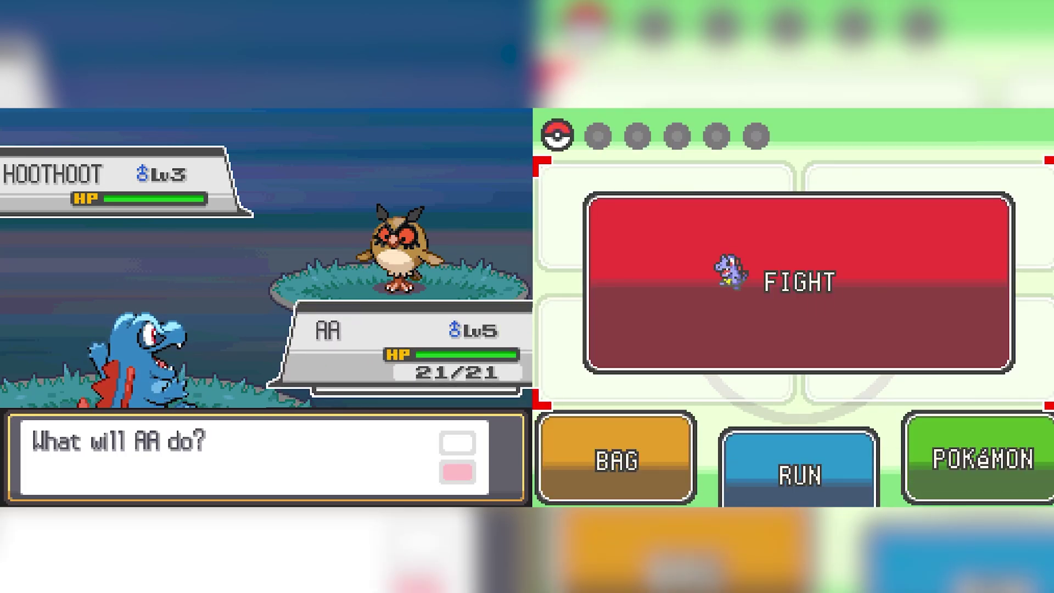
Step: Attack the wild Hoothoot with Scratch
{"action": "key", "text": "x"}
{"action": "key", "text": "x"}
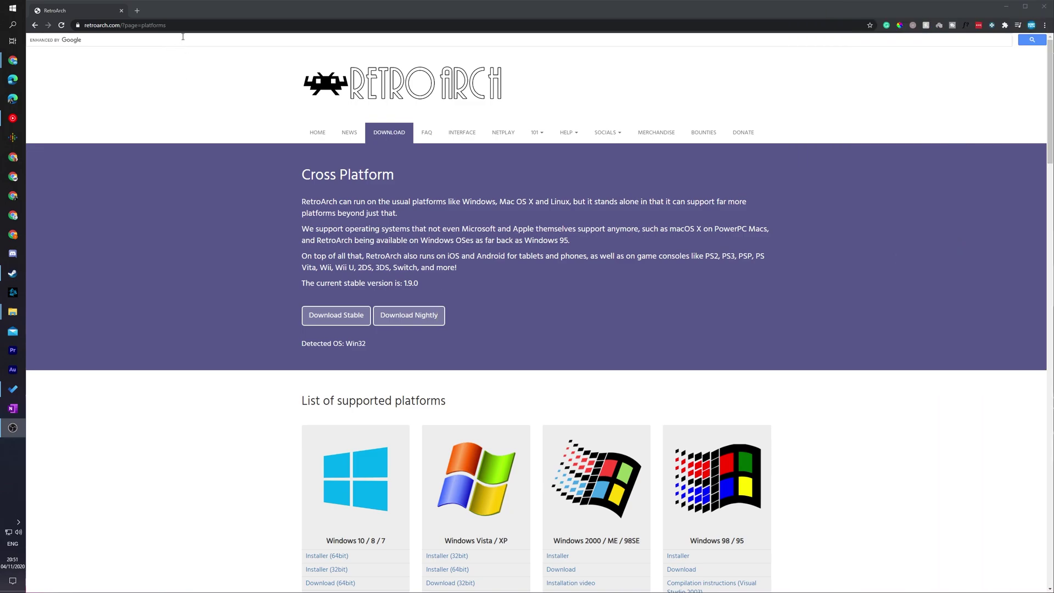
Step: Scroll the RetroArch download page down to the Windows installer links
{"action": "left_click", "coordinate": [183, 25]}
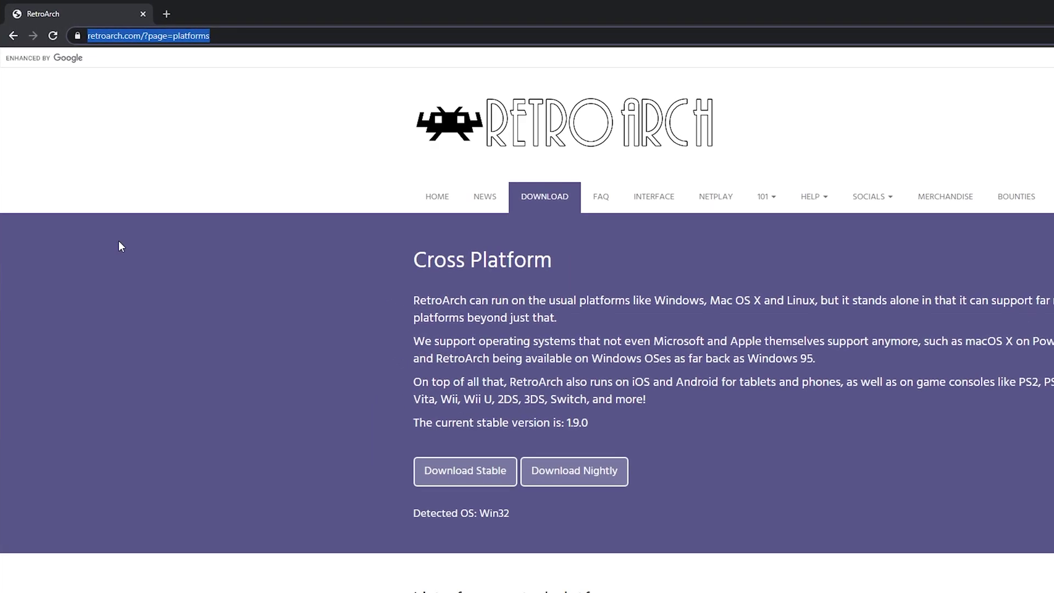
{"action": "left_click", "coordinate": [801, 425]}
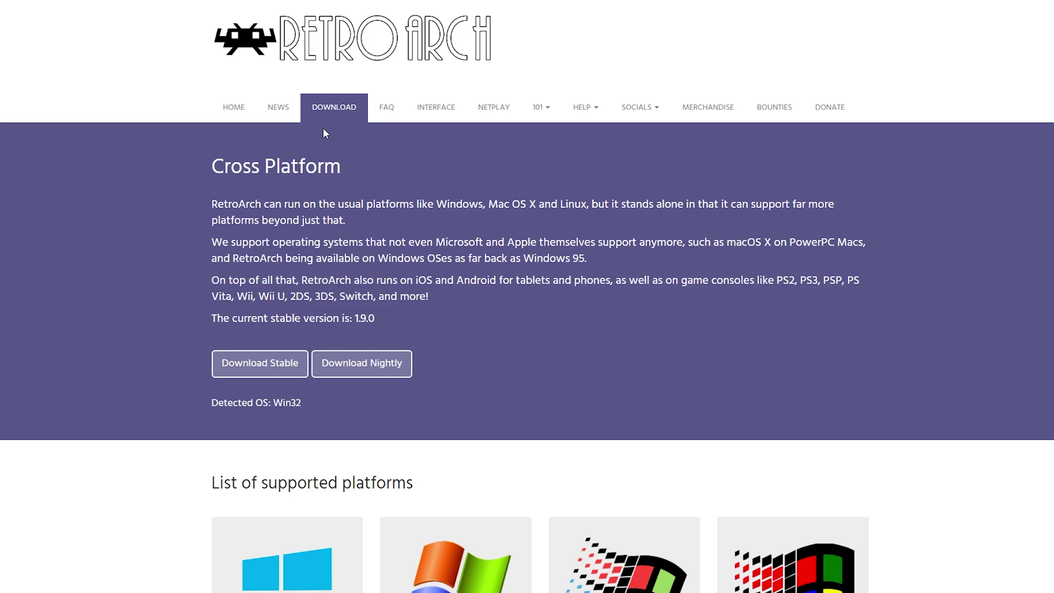
{"action": "scroll", "coordinate": [384, 192], "scroll_direction": "down", "scroll_amount": 1}
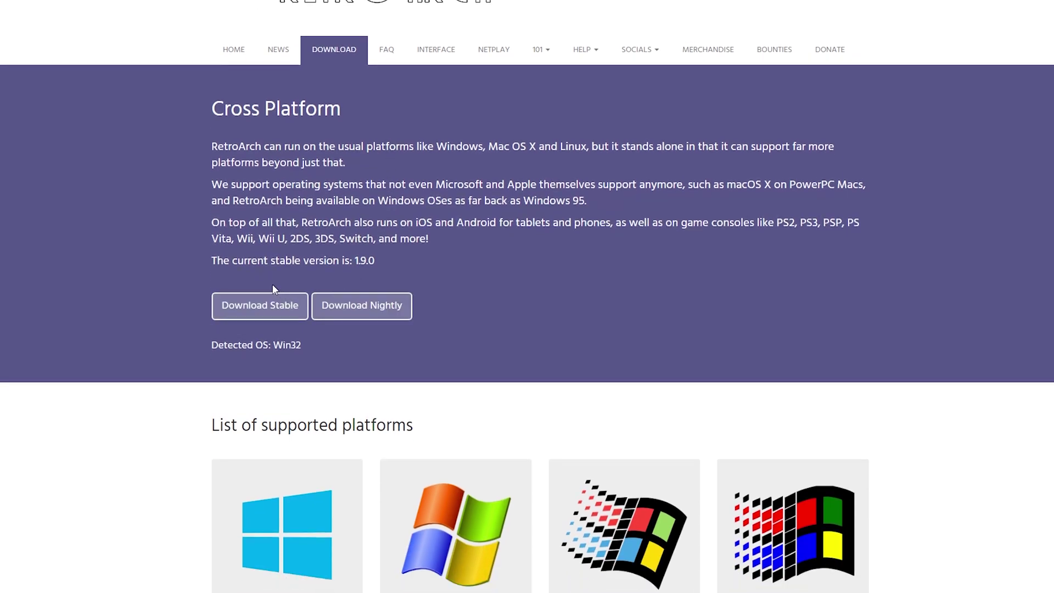
{"action": "scroll", "coordinate": [732, 285], "scroll_direction": "down", "scroll_amount": 1}
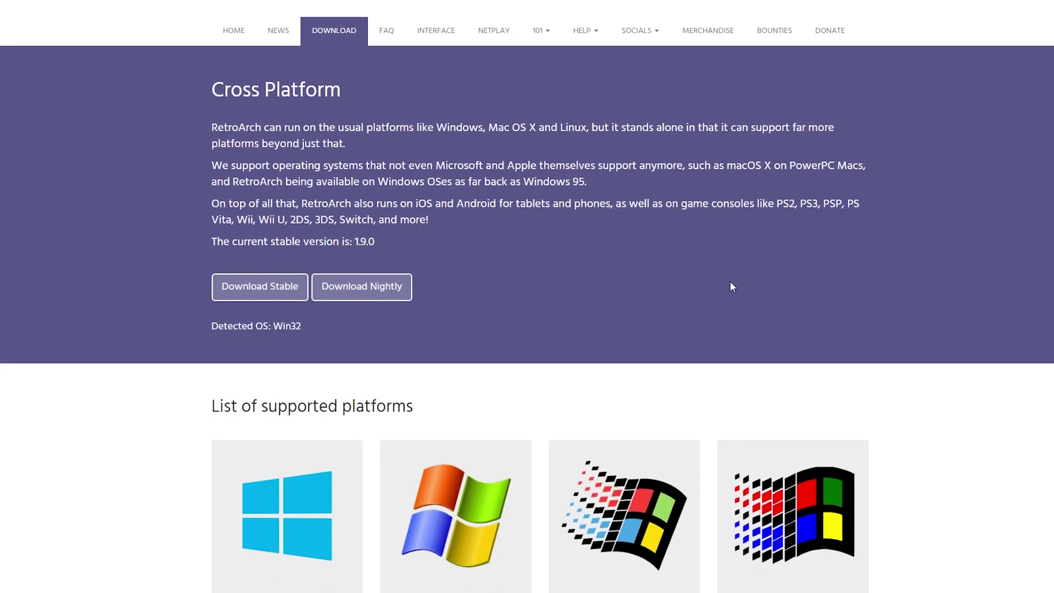
{"action": "scroll", "coordinate": [732, 287], "scroll_direction": "down", "scroll_amount": 5}
{"action": "scroll", "coordinate": [176, 329], "scroll_direction": "down", "scroll_amount": 1}
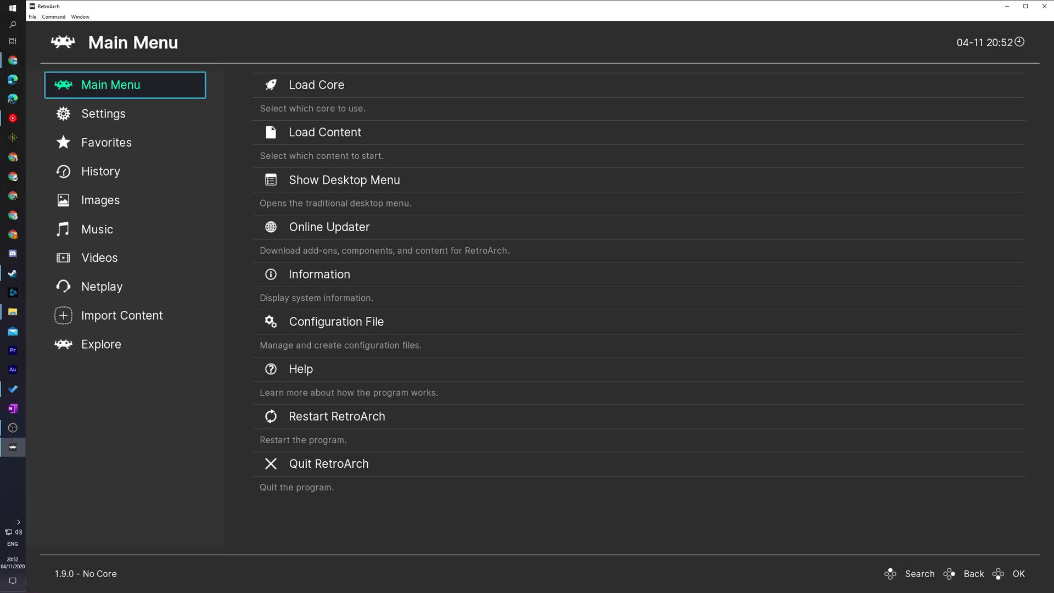
Step: Go into Load Core and choose Download a Core to fetch the online core list
{"action": "key", "text": "Right"}
{"action": "key", "text": "Up"}
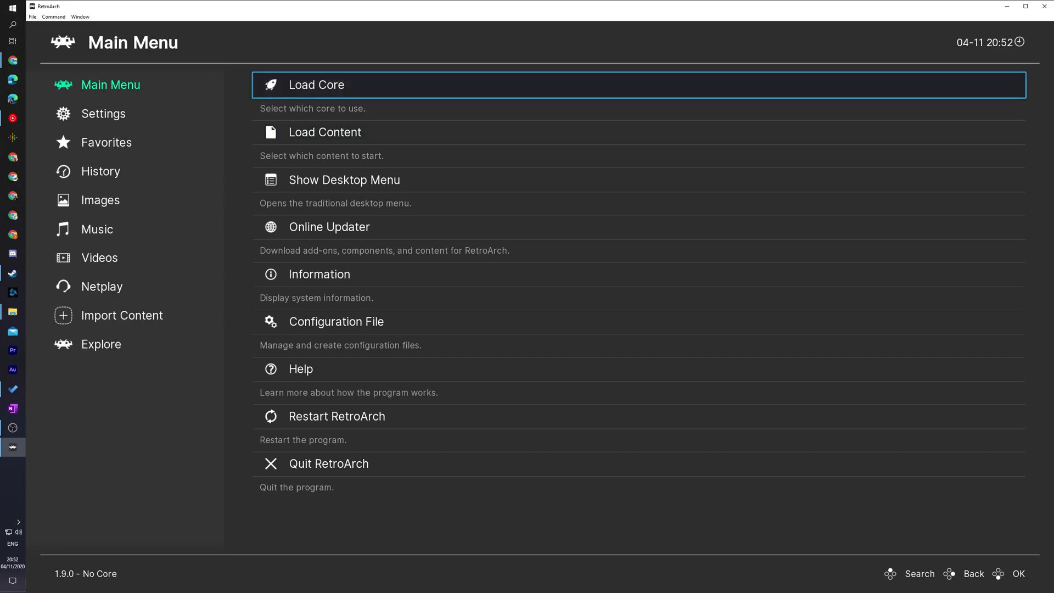
{"action": "key", "text": "Return"}
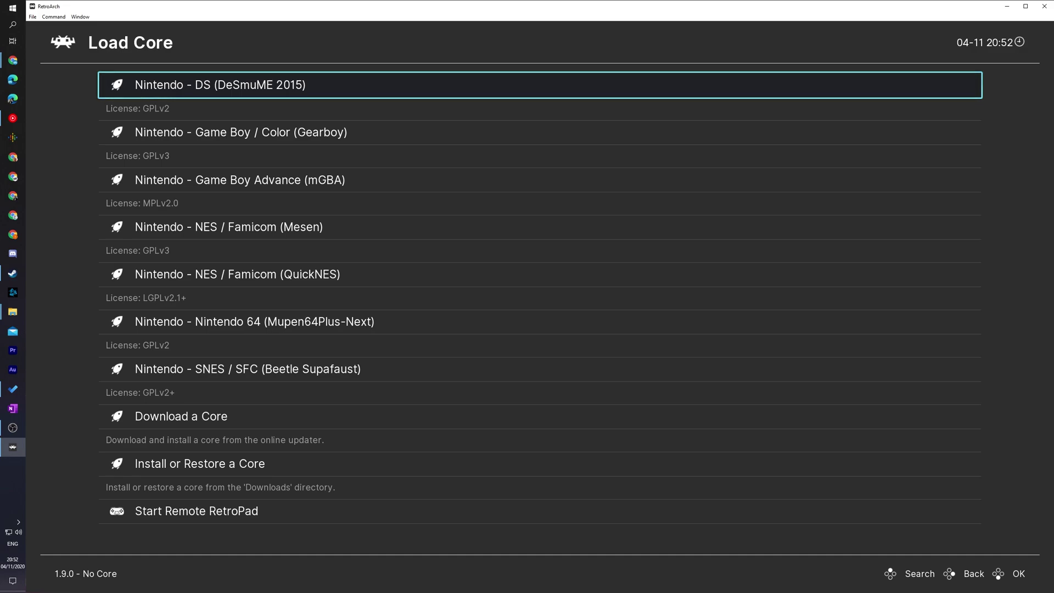
{"action": "key", "text": "Up"}
{"action": "key", "text": "Up"}
{"action": "key", "text": "Up"}
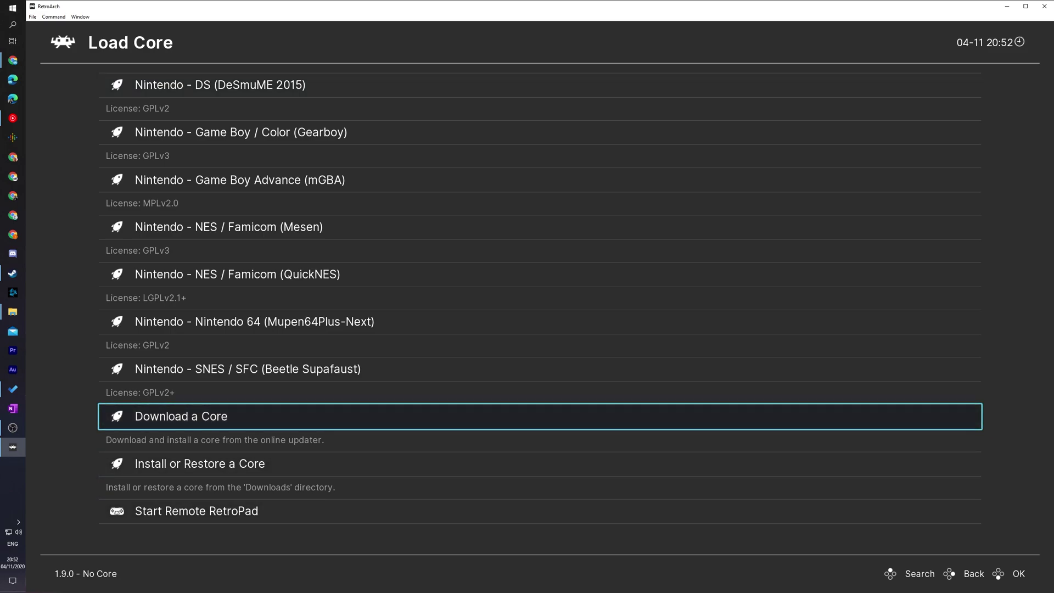
{"action": "key", "text": "Return"}
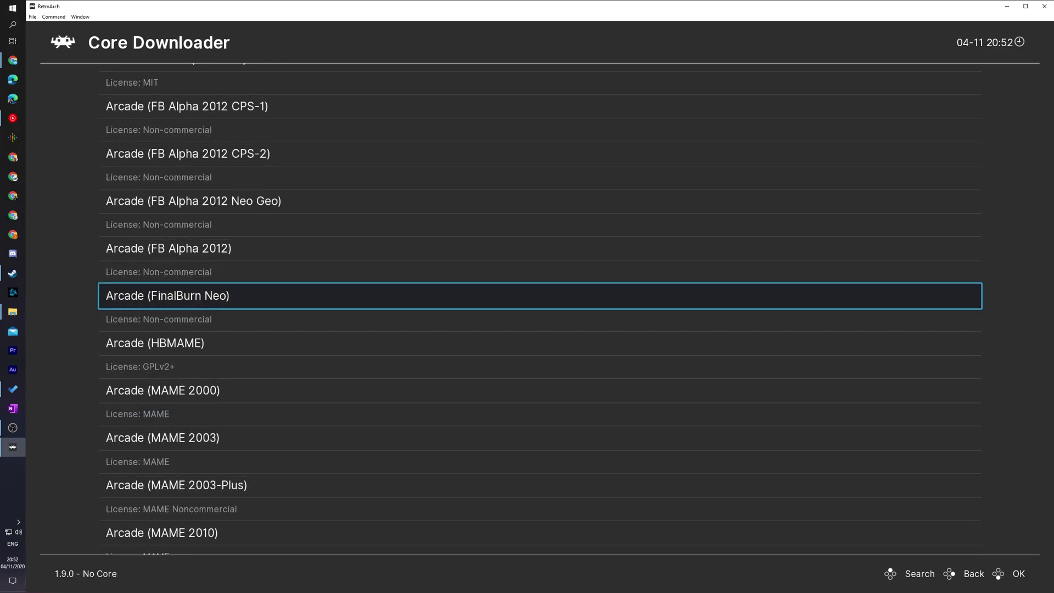
Step: In the Nintendo cores, skip DeSmuME and melonDS and install Nintendo - DS (DeSmuME 2015)
{"action": "key", "text": "Right"}
{"action": "key", "text": "Right"}
{"action": "key", "text": "Right"}
{"action": "key", "text": "Right"}
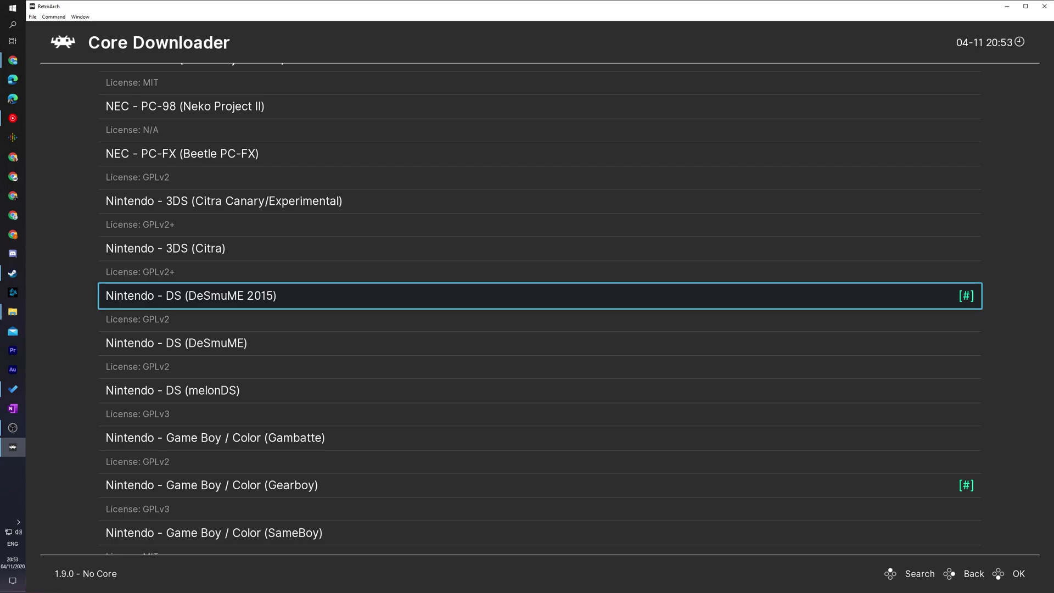
{"action": "key", "text": "Down"}
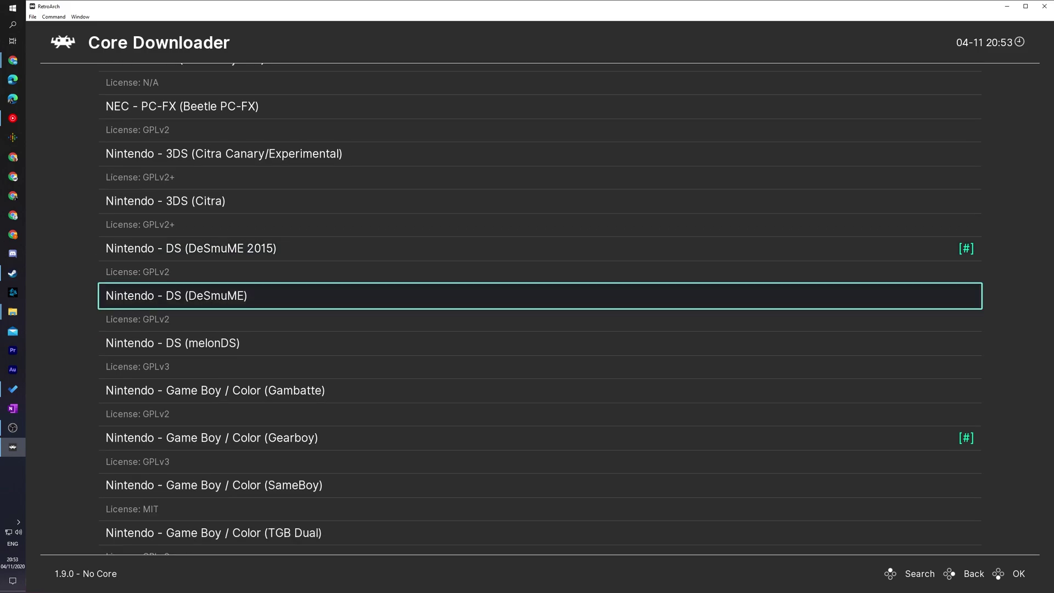
{"action": "key", "text": "Down"}
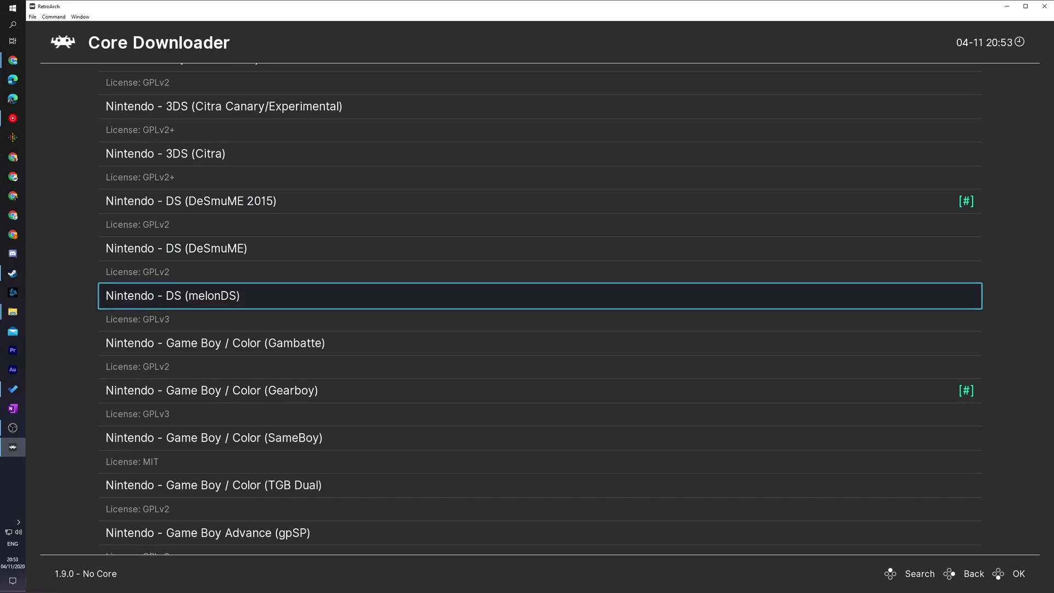
{"action": "key", "text": "Up"}
{"action": "key", "text": "Up"}
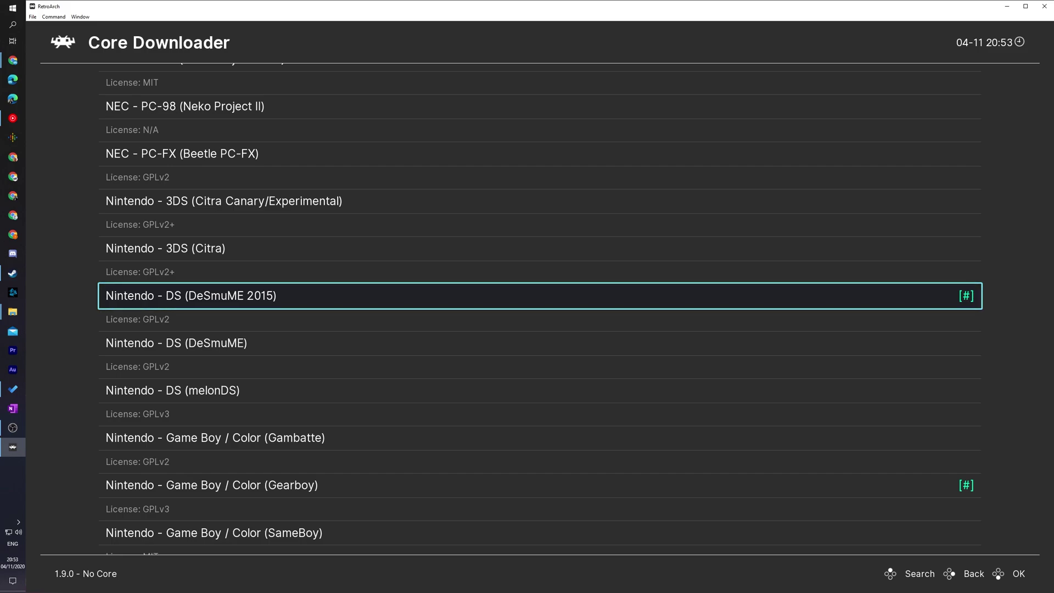
{"action": "key", "text": "Return"}
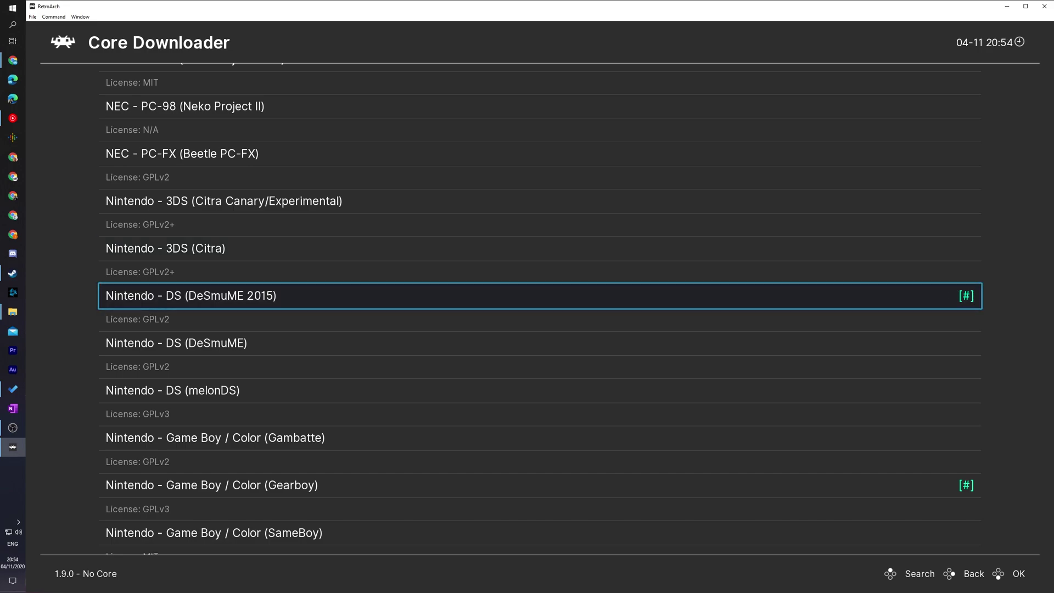
Step: Back out to the Main Menu, load the Nintendo - DS (DeSmuME 2015) core, then switch to the _ROM folder
{"action": "key", "text": "BackSpace"}
{"action": "key", "text": "BackSpace"}
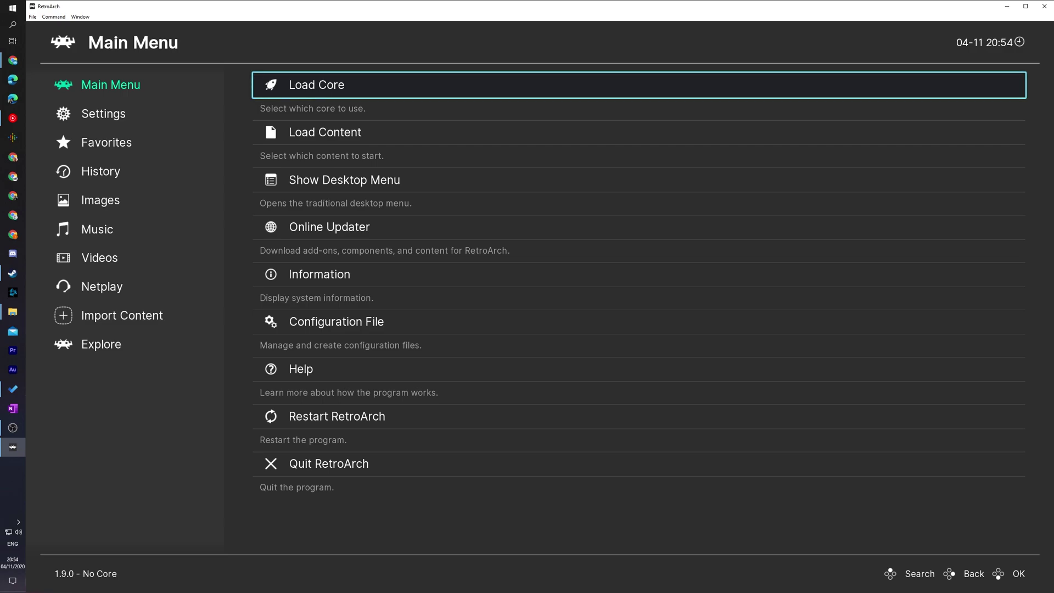
{"action": "key", "text": "Return"}
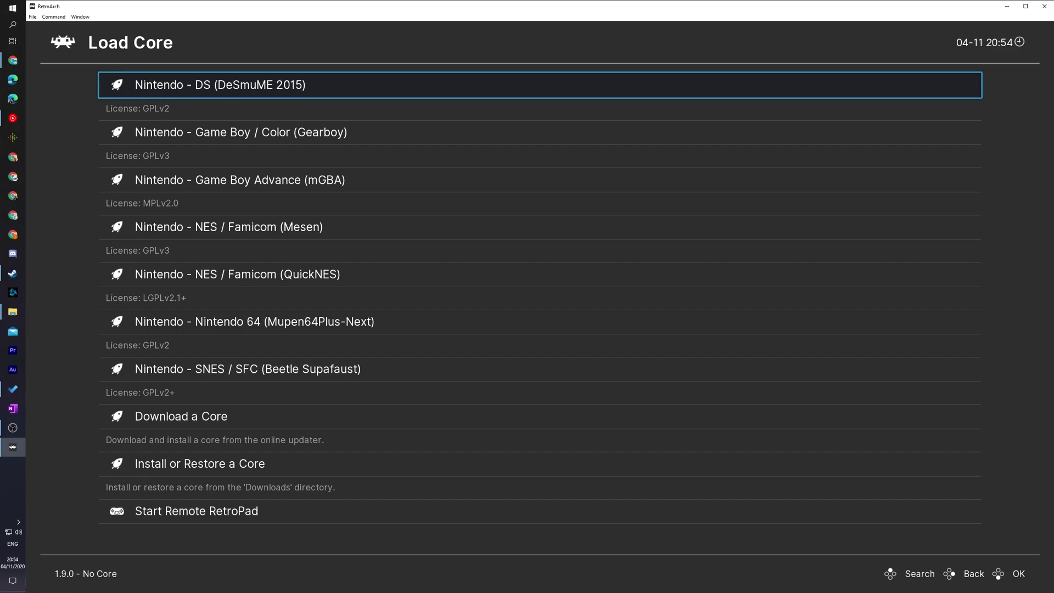
{"action": "key", "text": "Return"}
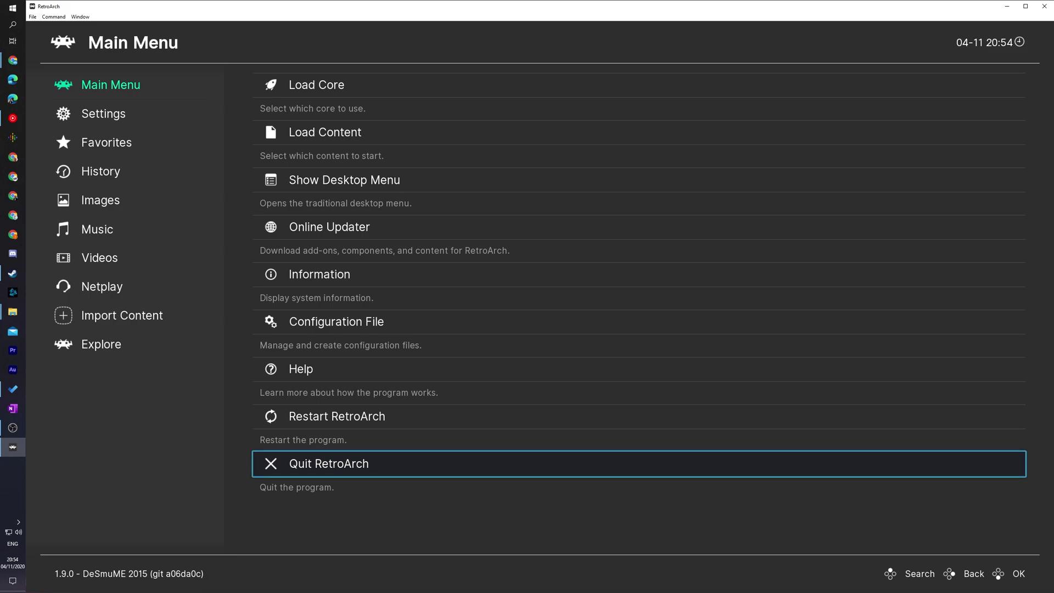
{"action": "key", "text": "alt+Tab"}
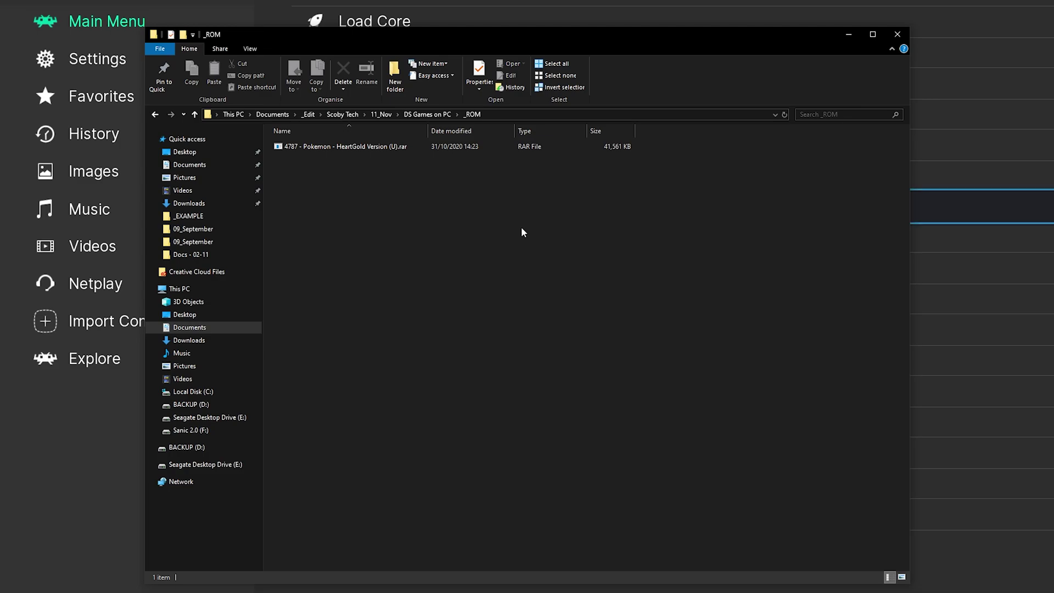
Step: Select the 4787 - Pokemon - HeartGold Version (U).rar file in the _ROM folder
{"action": "left_click_drag", "start_coordinate": [378, 213], "coordinate": [374, 146]}
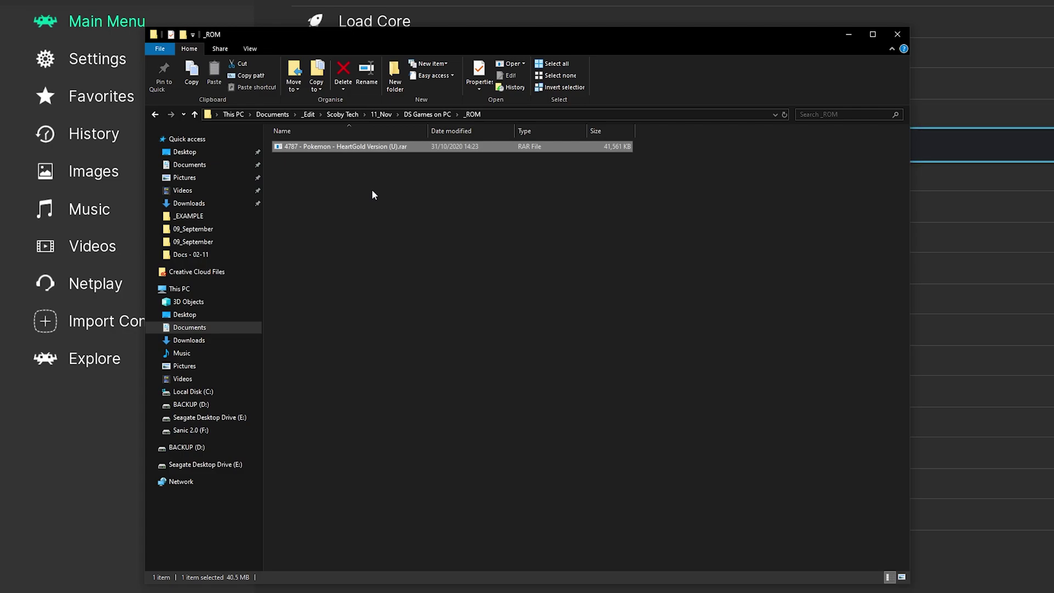
Step: Extract the HeartGold RAR with 7-Zip's Extract files and open the extracted folder
{"action": "right_click", "coordinate": [328, 146]}
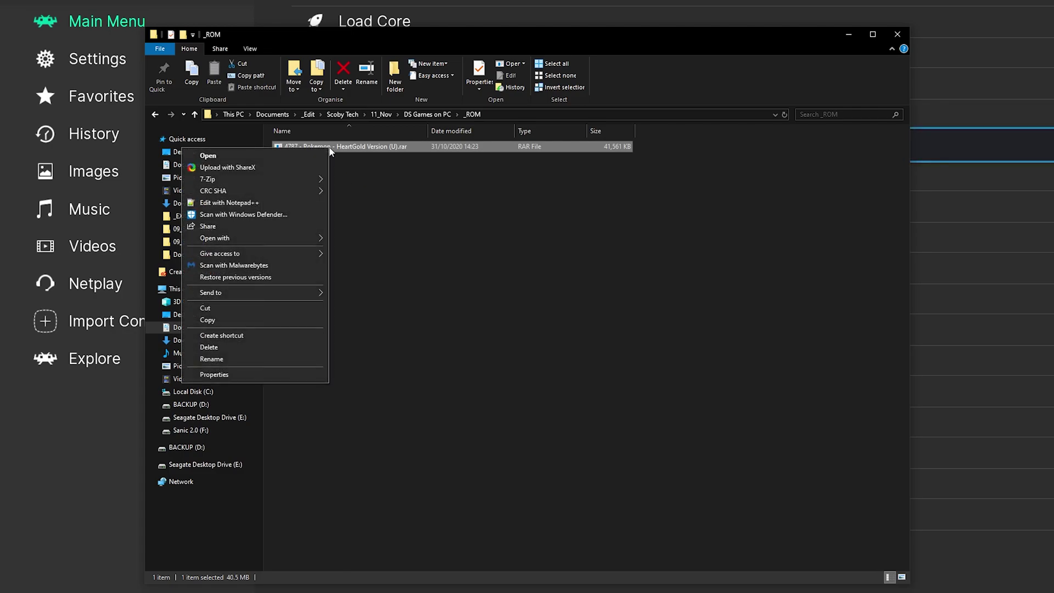
{"action": "mouse_move", "coordinate": [291, 179]}
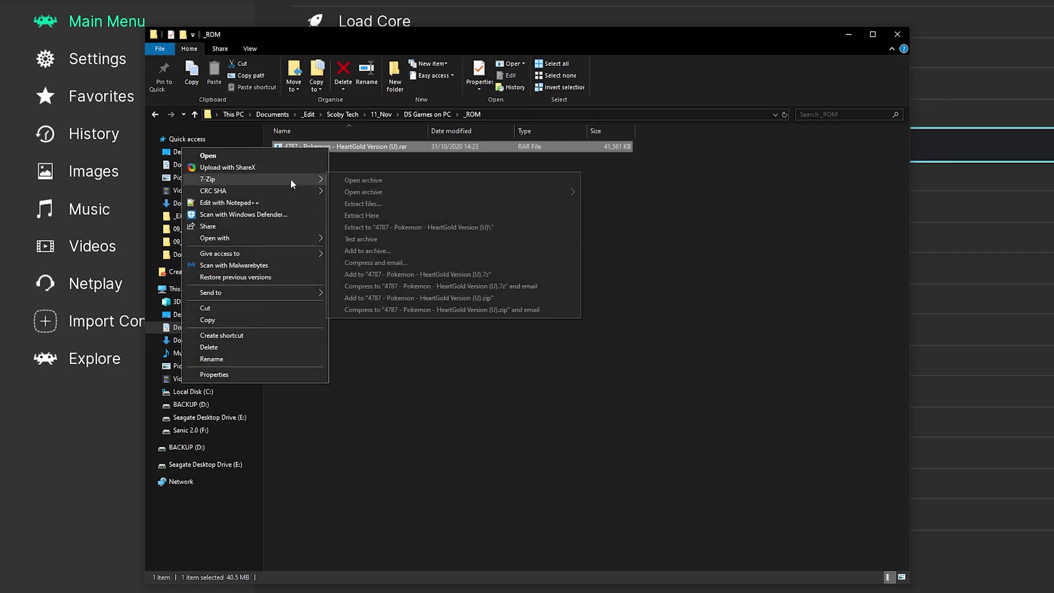
{"action": "left_click", "coordinate": [363, 203]}
{"action": "left_click", "coordinate": [571, 376]}
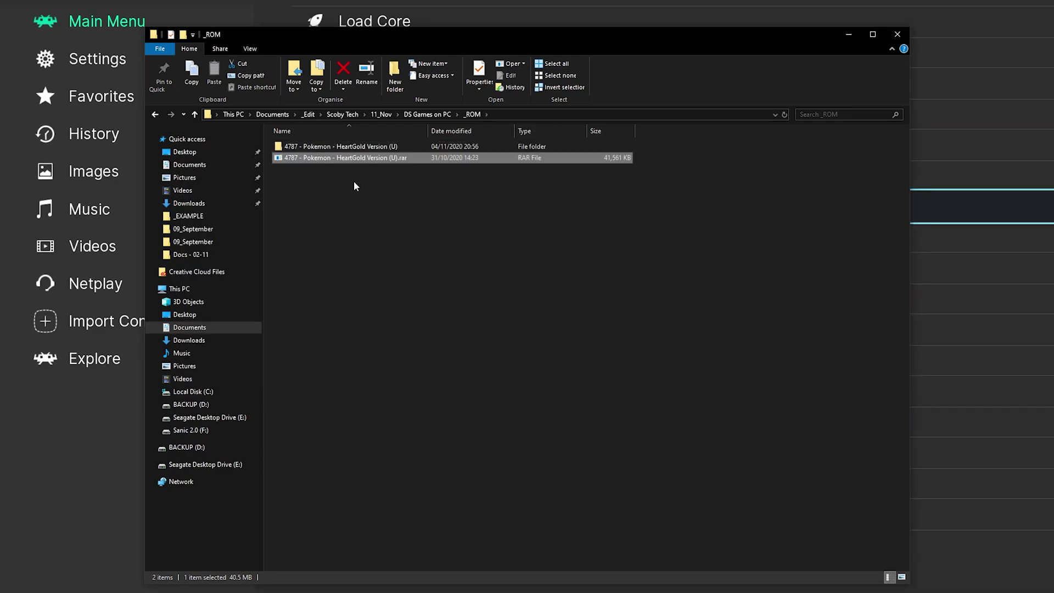
{"action": "double_click", "coordinate": [368, 147]}
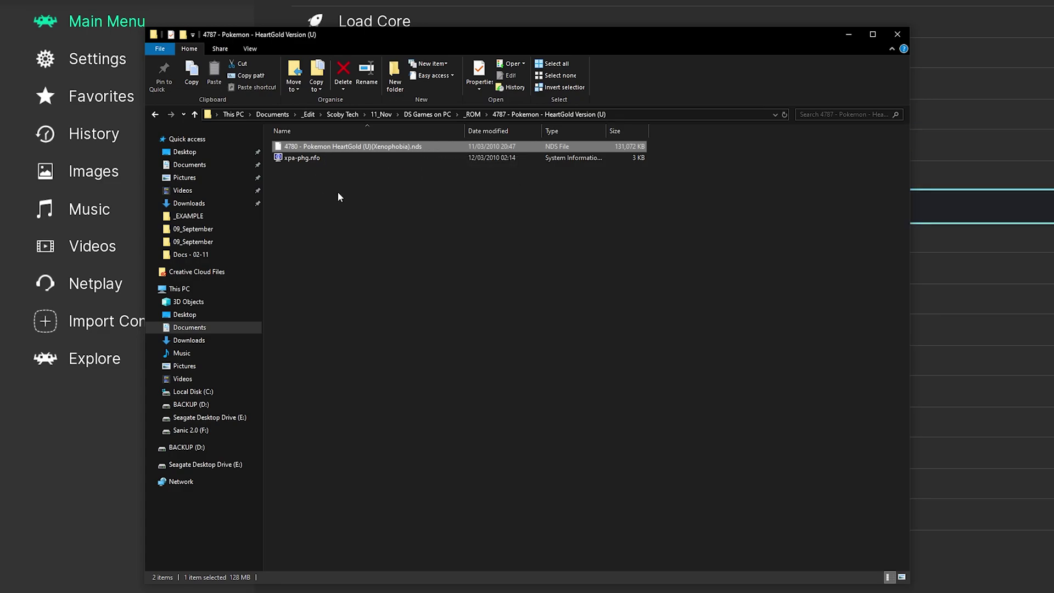
Step: Back in RetroArch, open Load Content > Start Directory to list the HeartGold .nds file
{"action": "key", "text": "alt+Tab"}
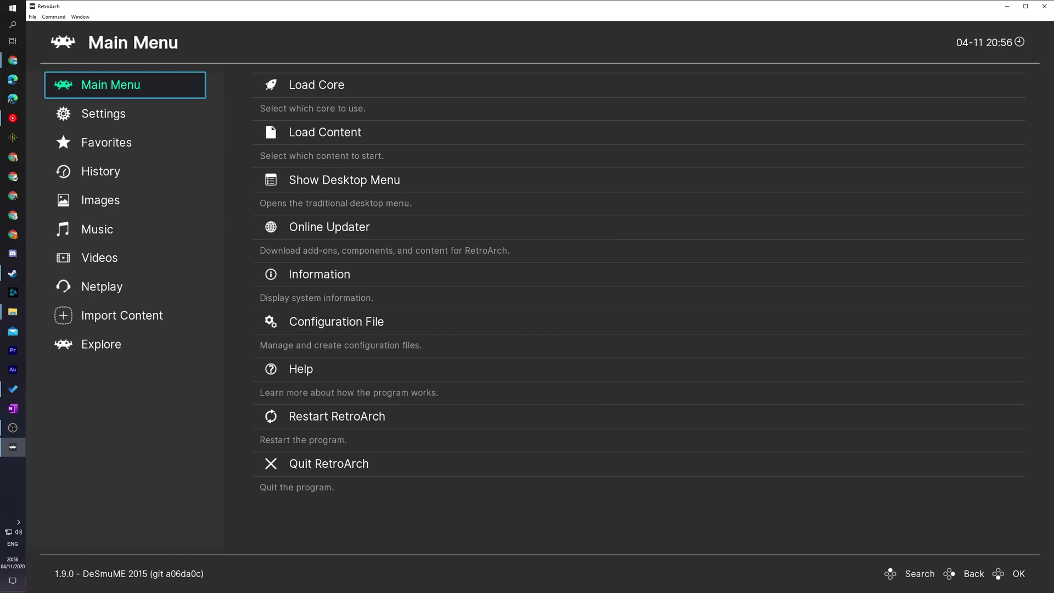
{"action": "left_click", "coordinate": [639, 132]}
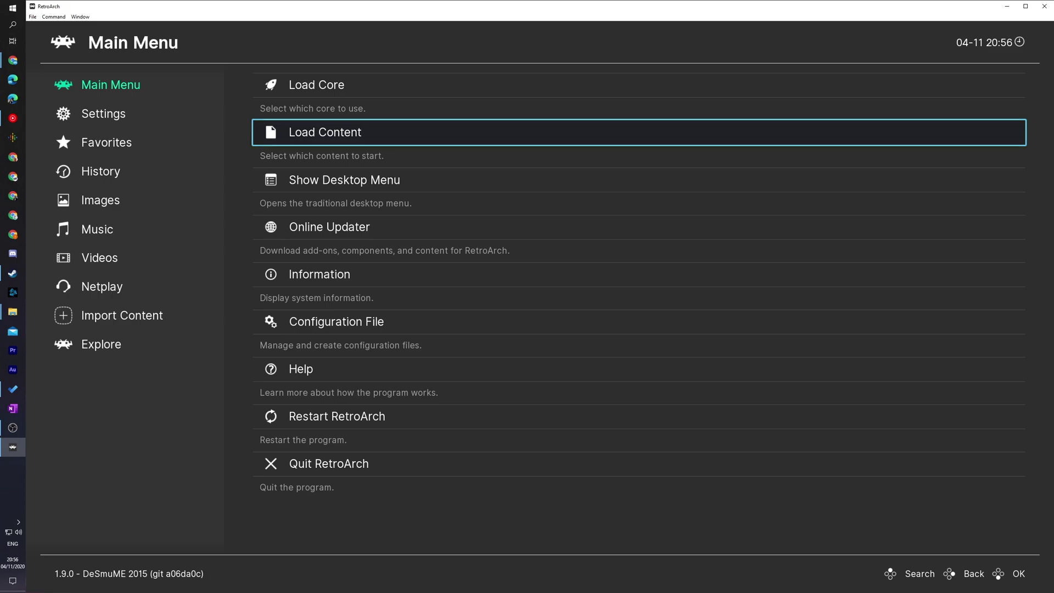
{"action": "key", "text": "Return"}
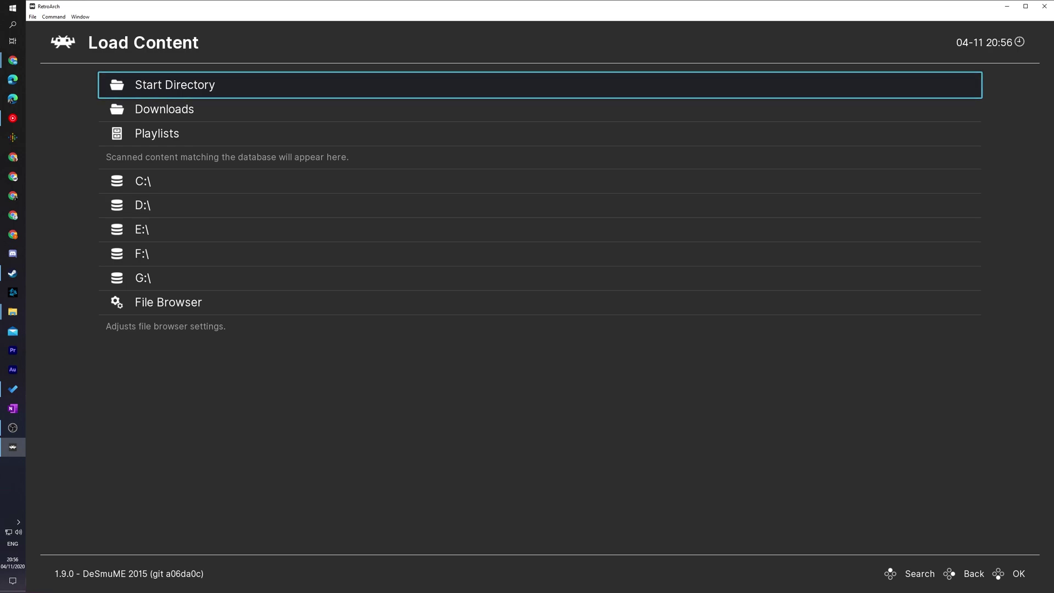
{"action": "key", "text": "Return"}
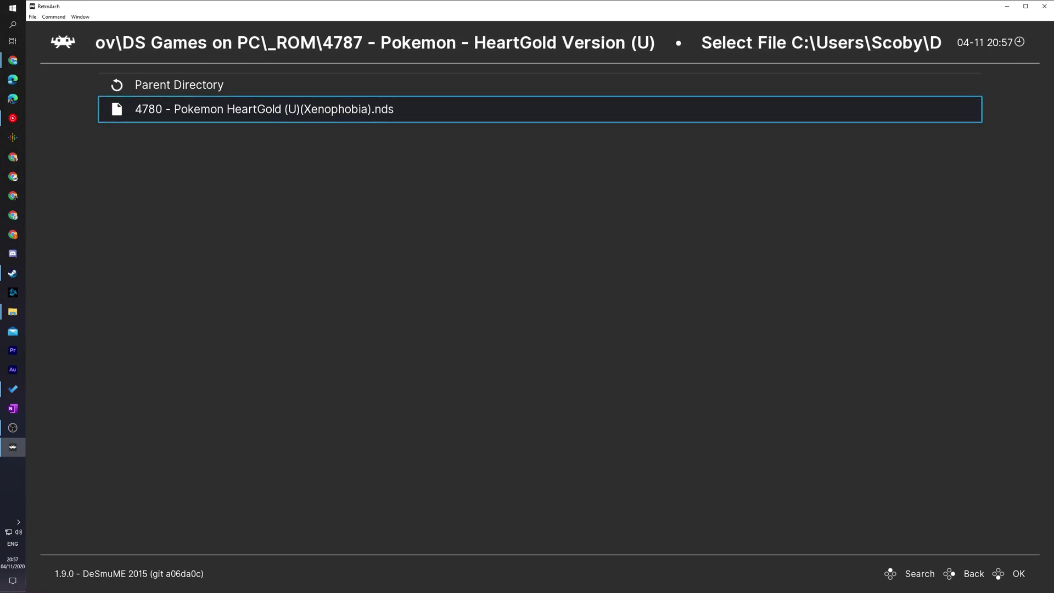
Step: Load the HeartGold .nds ROM, enlarge the game window, and move the selection to ADVENTURE INFO
{"action": "key", "text": "Return"}
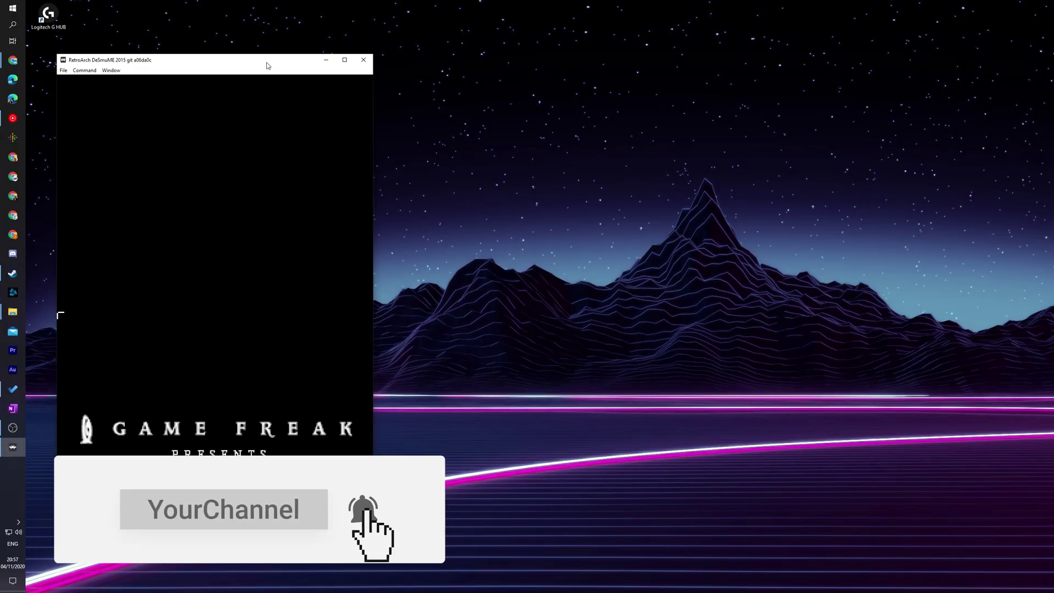
{"action": "left_click_drag", "start_coordinate": [266, 64], "coordinate": [165, 76]}
{"action": "left_click_drag", "start_coordinate": [540, 110], "coordinate": [995, 107]}
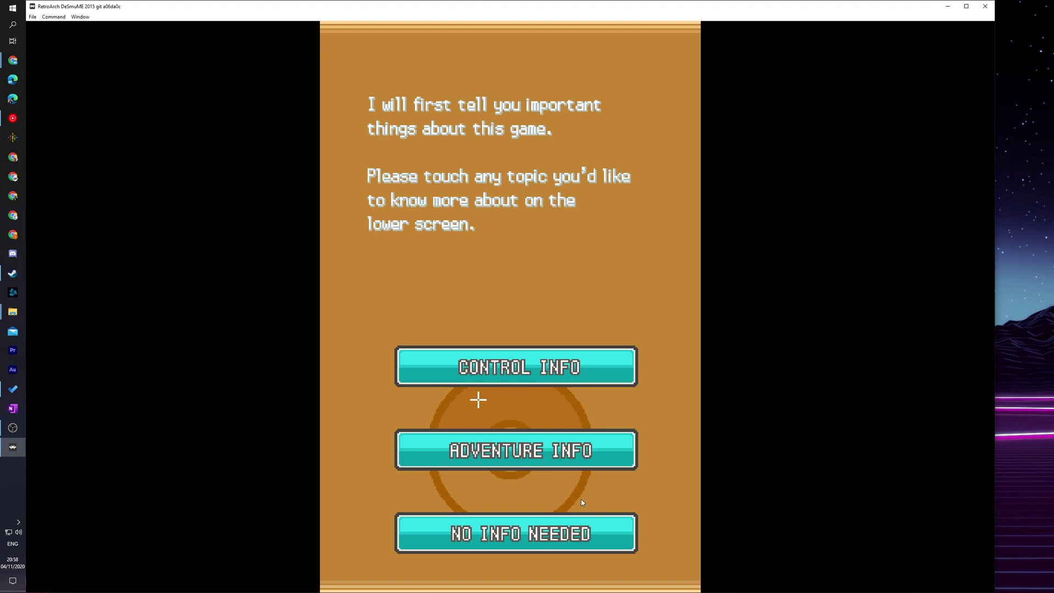
{"action": "key", "text": "Down"}
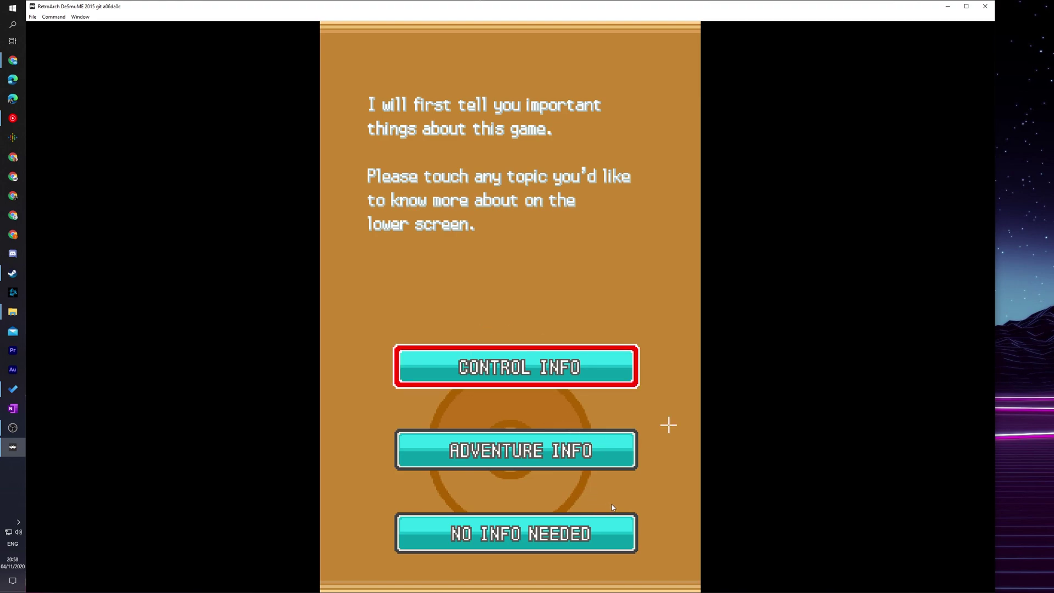
{"action": "key", "text": "Down"}
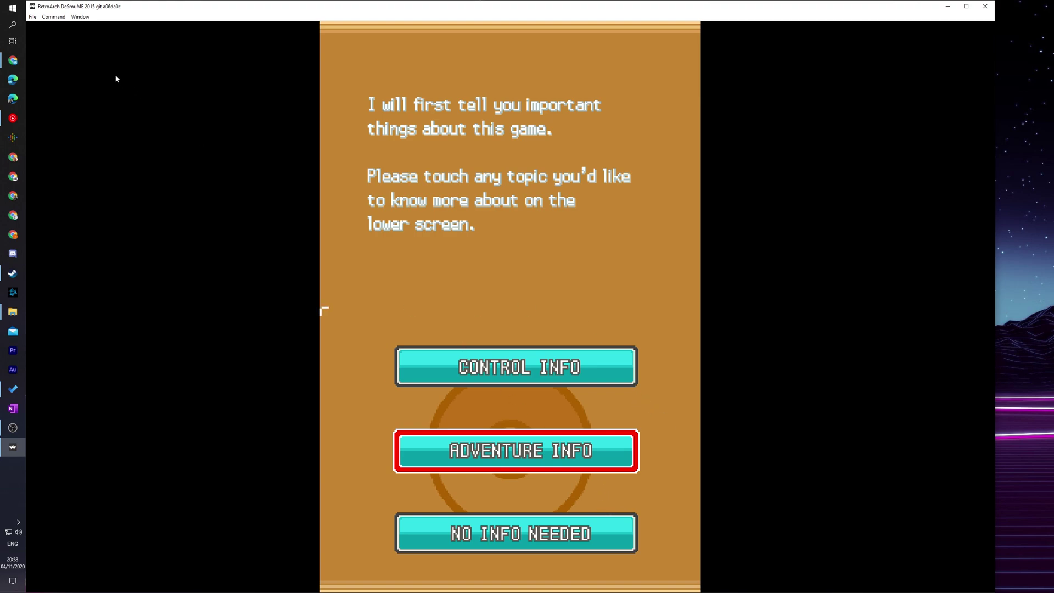
Step: Open the Quick Menu via Command > Menu Toggle, browse its entries, then back out to the Main Menu
{"action": "left_click", "coordinate": [54, 17]}
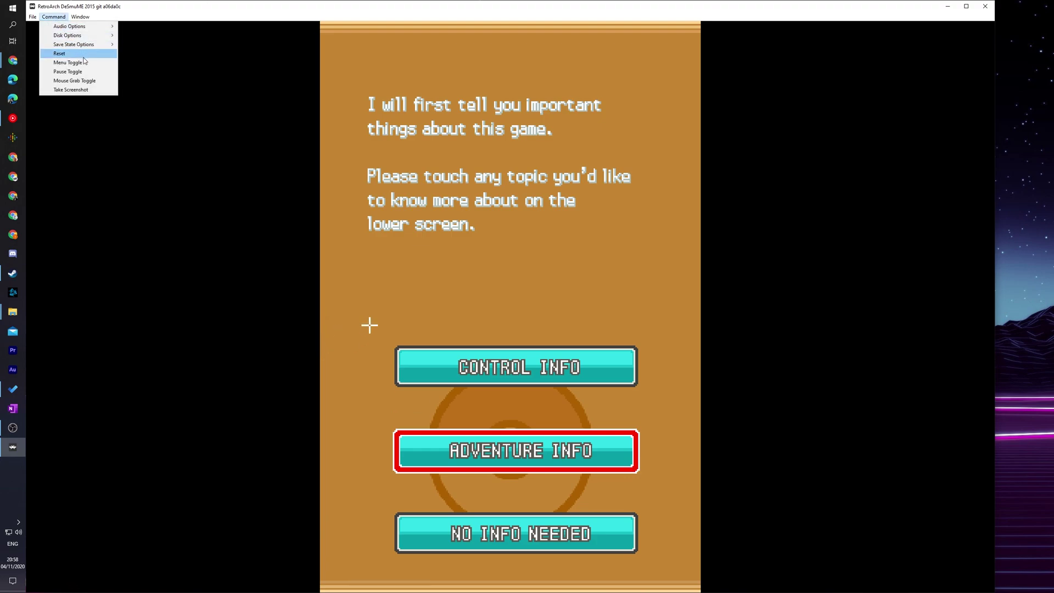
{"action": "mouse_move", "coordinate": [68, 30]}
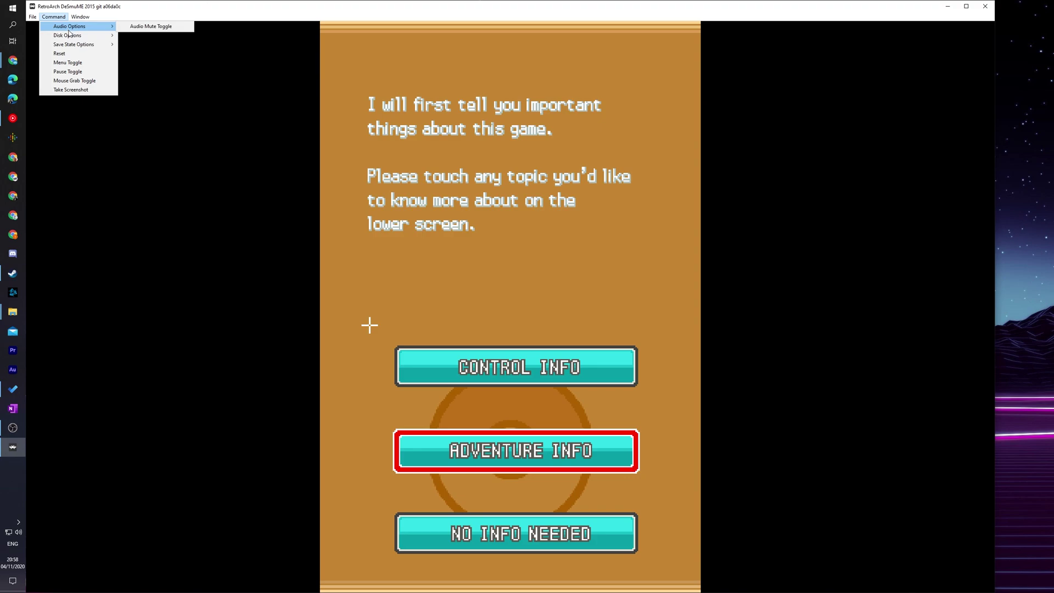
{"action": "left_click", "coordinate": [73, 63]}
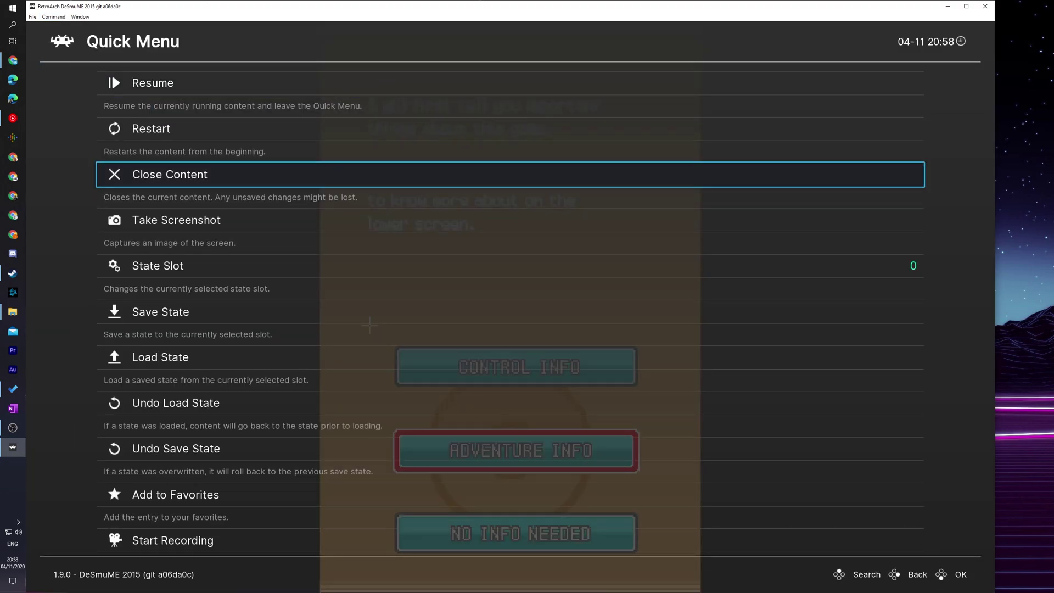
{"action": "key", "text": "Down"}
{"action": "key", "text": "Down"}
{"action": "key", "text": "Down"}
{"action": "key", "text": "Down"}
{"action": "key", "text": "Down"}
{"action": "key", "text": "Down"}
{"action": "key", "text": "Down"}
{"action": "key", "text": "Down"}
{"action": "key", "text": "Down"}
{"action": "key", "text": "Down"}
{"action": "key", "text": "Down"}
{"action": "key", "text": "Down"}
{"action": "key", "text": "Down"}
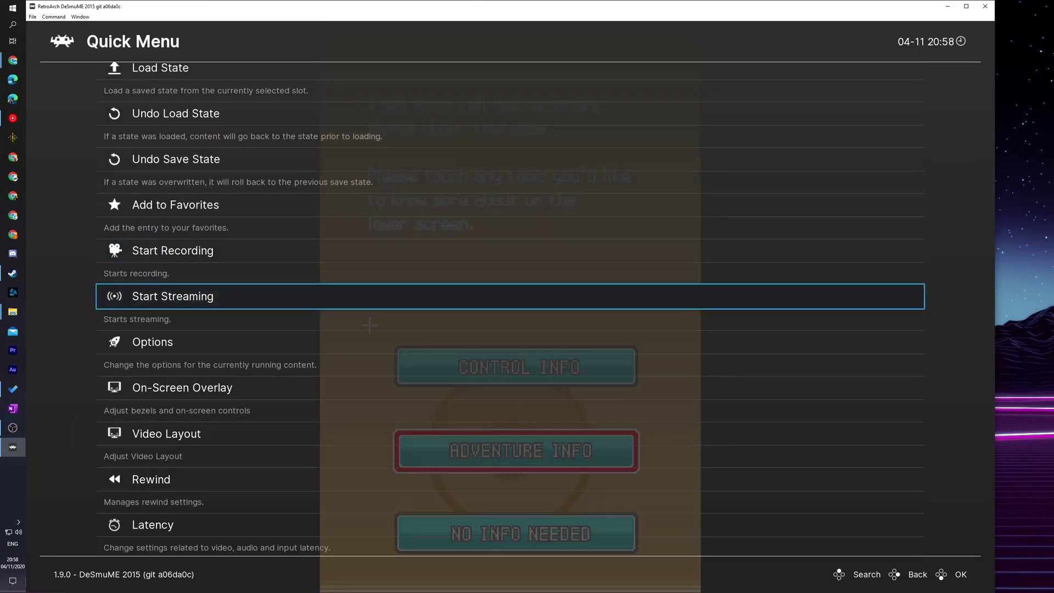
{"action": "key", "text": "Down"}
{"action": "key", "text": "Down"}
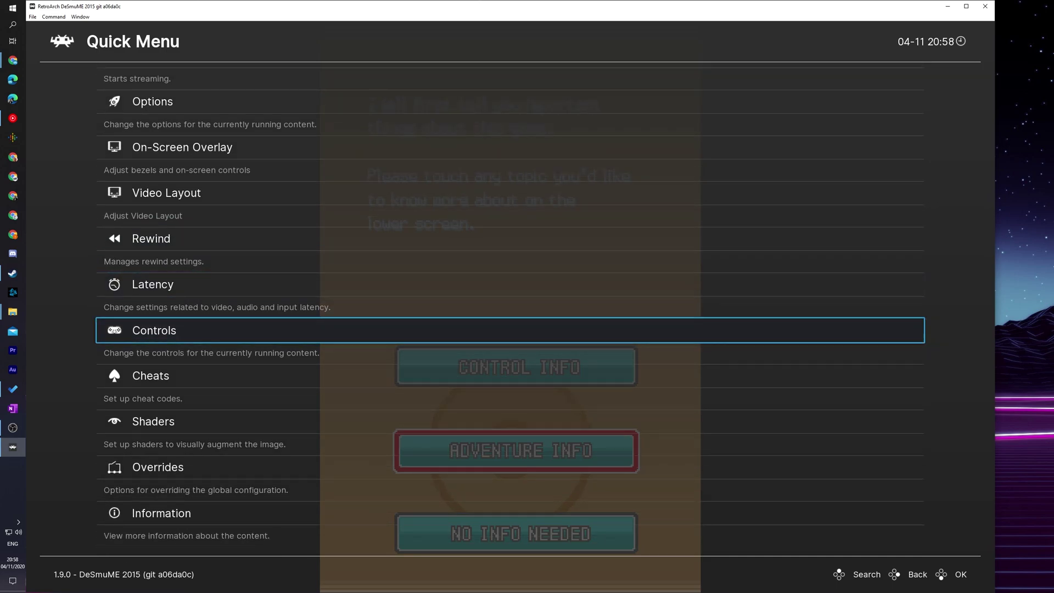
{"action": "key", "text": "Up"}
{"action": "key", "text": "Up"}
{"action": "key", "text": "Up"}
{"action": "key", "text": "Up"}
{"action": "key", "text": "Up"}
{"action": "key", "text": "Up"}
{"action": "key", "text": "Up"}
{"action": "key", "text": "Up"}
{"action": "key", "text": "Up"}
{"action": "key", "text": "Up"}
{"action": "key", "text": "Up"}
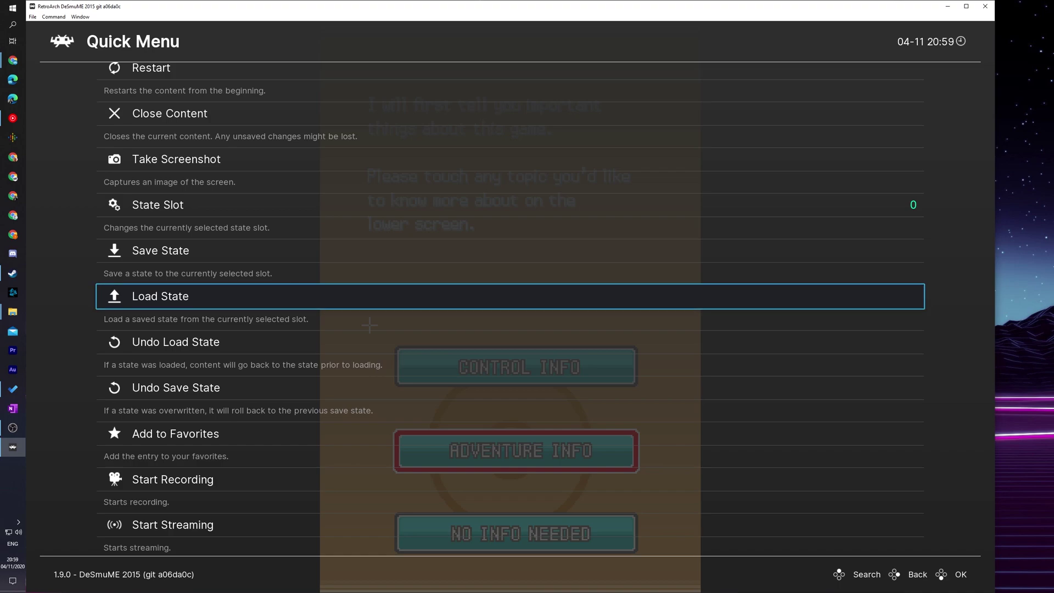
{"action": "key", "text": "Up"}
{"action": "key", "text": "Up"}
{"action": "key", "text": "Up"}
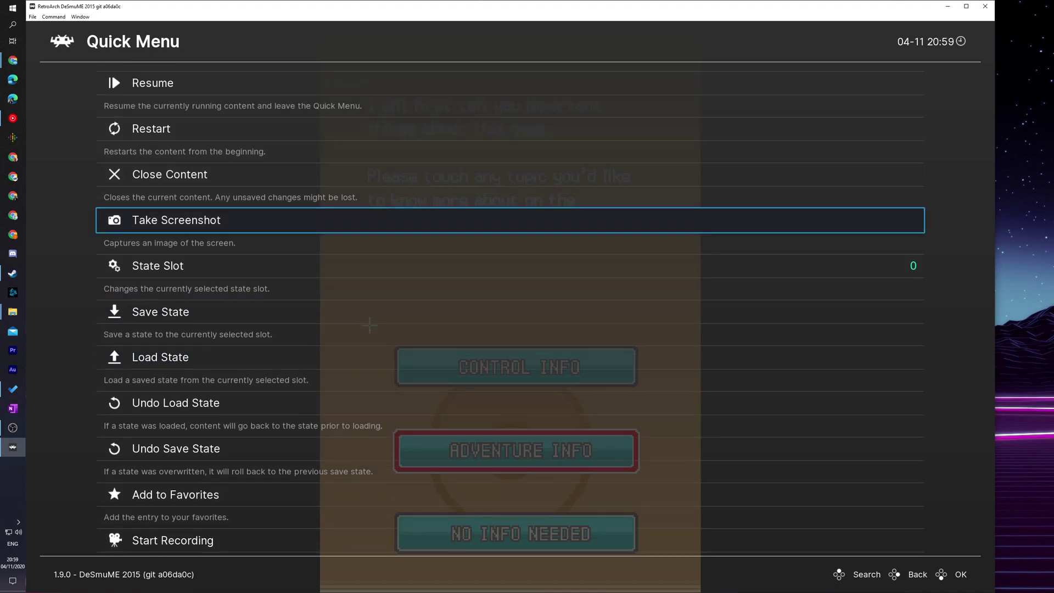
{"action": "key", "text": "BackSpace"}
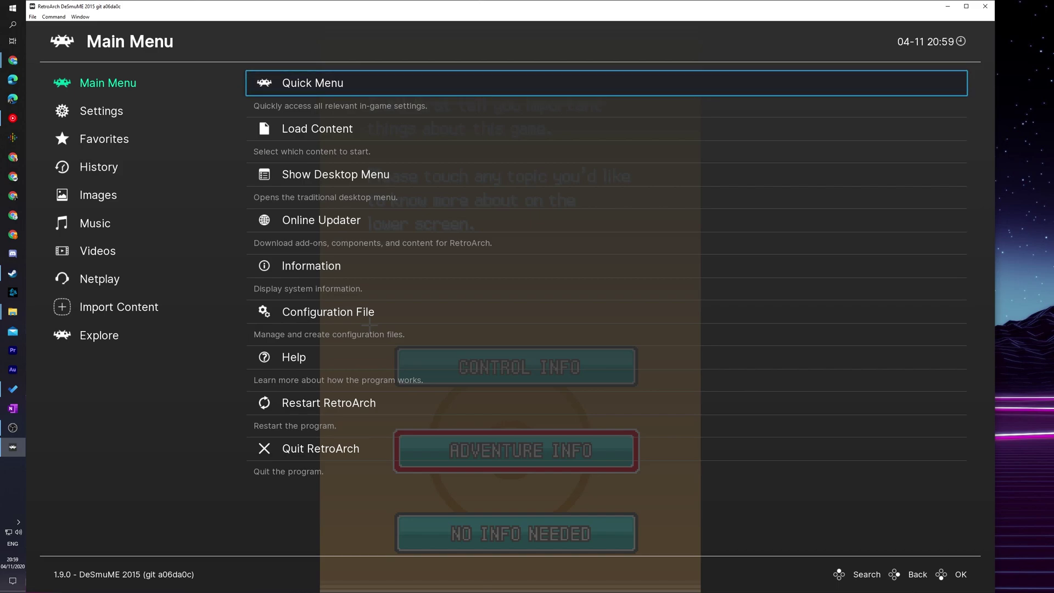
Step: Check in Settings > Drivers that the video driver is glcore, then return to the Quick Menu
{"action": "key", "text": "Left"}
{"action": "key", "text": "Down"}
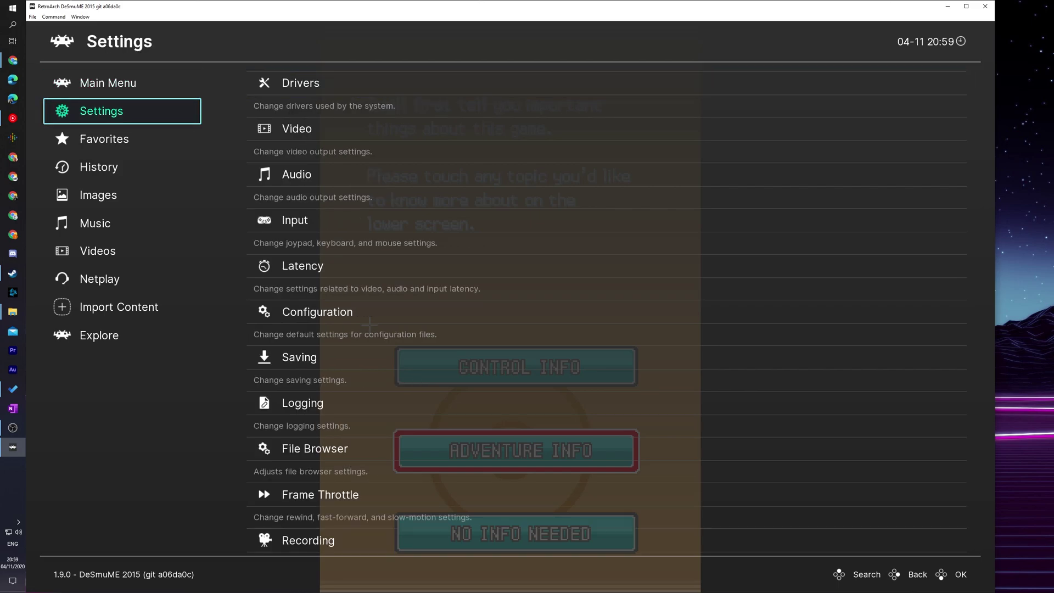
{"action": "key", "text": "Return"}
{"action": "key", "text": "Down"}
{"action": "key", "text": "Down"}
{"action": "key", "text": "Return"}
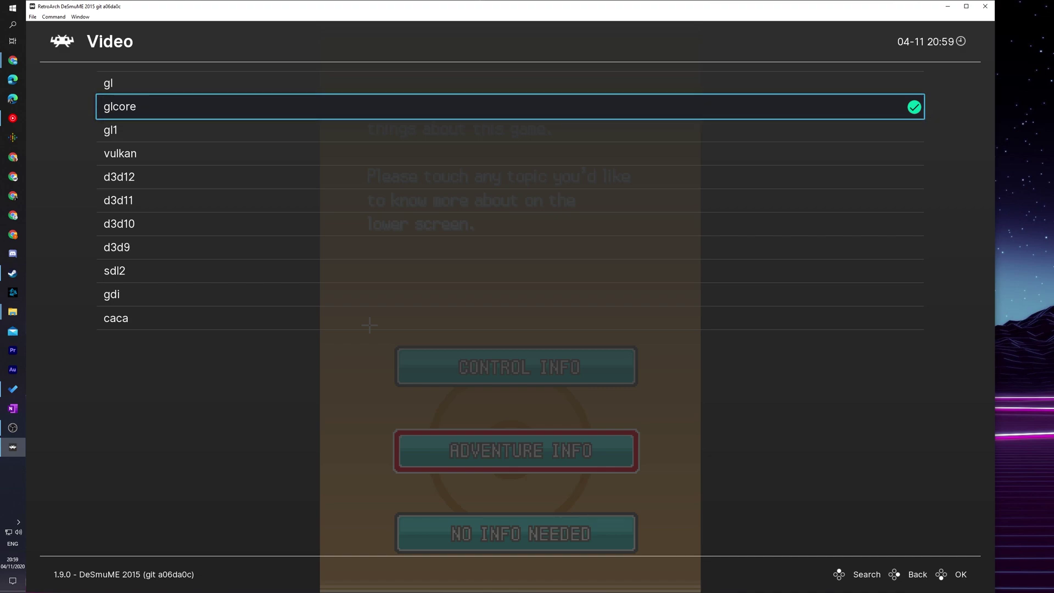
{"action": "key", "text": "Return"}
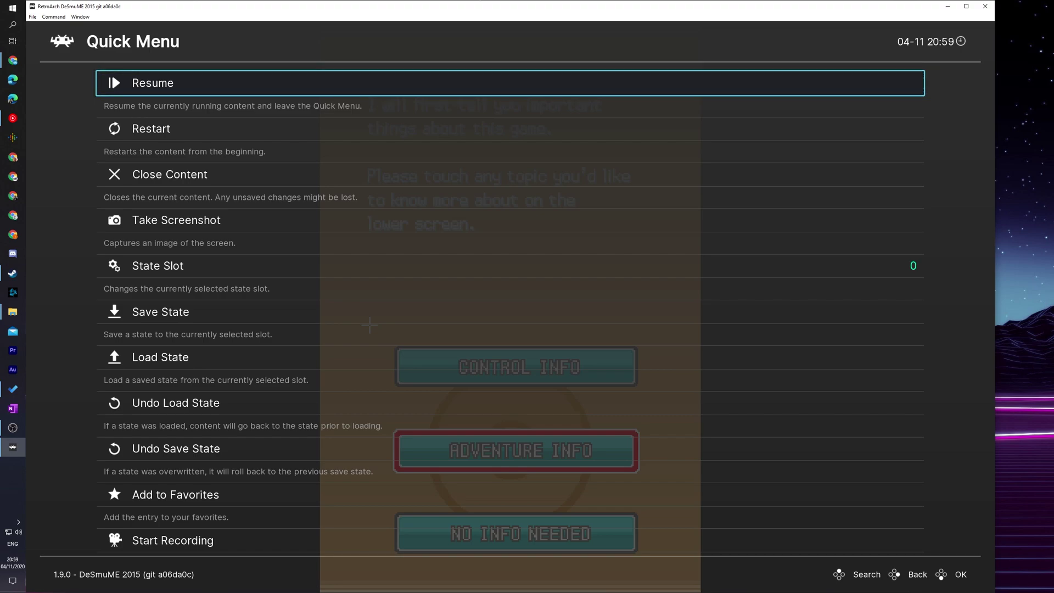
Step: In HeartGold's core options, choose left/right from the Screen layout list
{"action": "key", "text": "Down"}
{"action": "key", "text": "Down"}
{"action": "key", "text": "Down"}
{"action": "key", "text": "Down"}
{"action": "key", "text": "Down"}
{"action": "key", "text": "Down"}
{"action": "key", "text": "Down"}
{"action": "key", "text": "Down"}
{"action": "key", "text": "Down"}
{"action": "key", "text": "Down"}
{"action": "key", "text": "Down"}
{"action": "key", "text": "Down"}
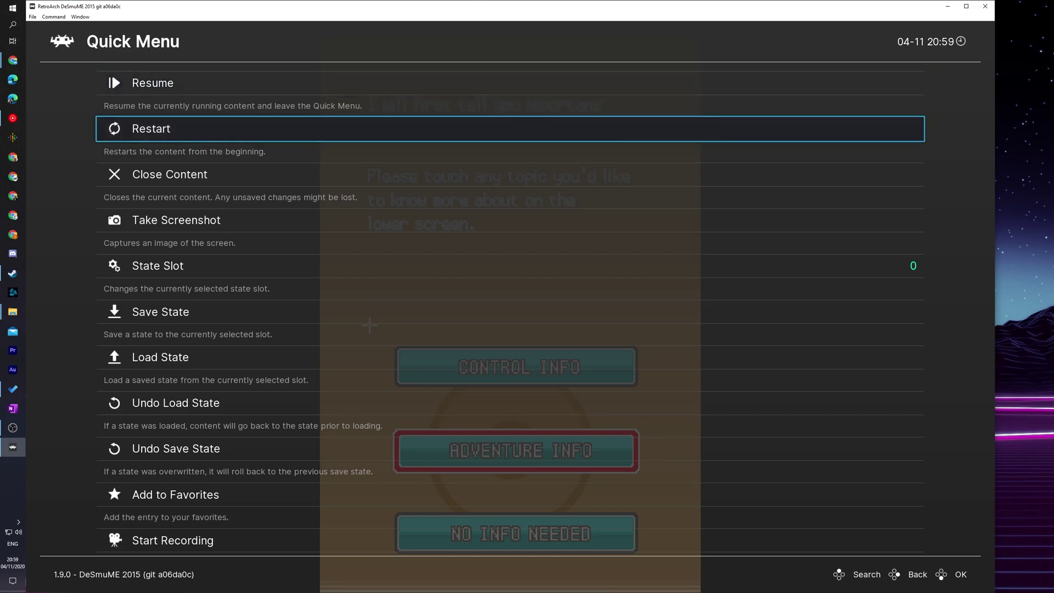
{"action": "key", "text": "Return"}
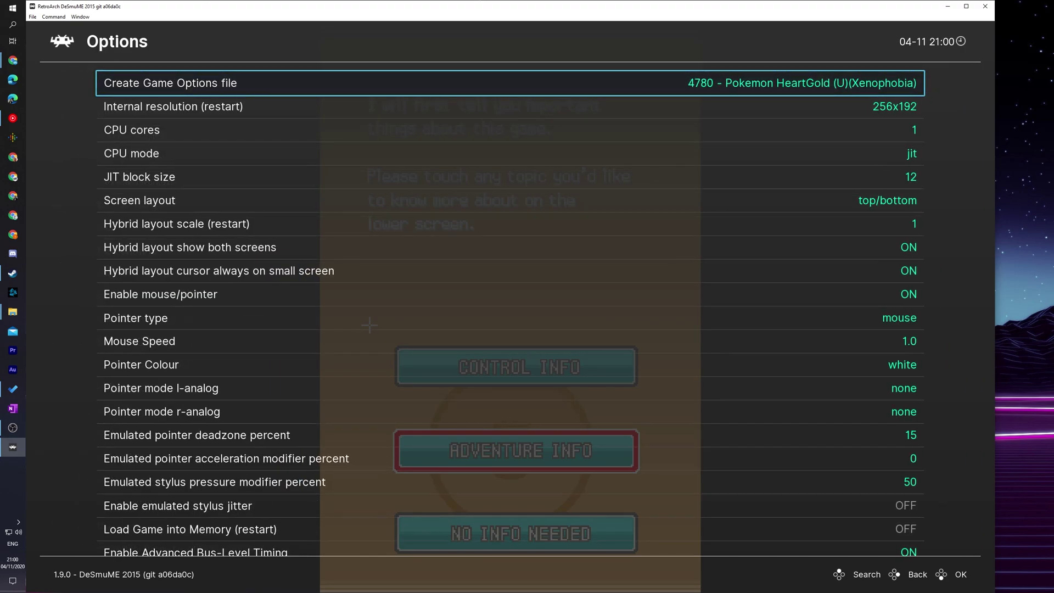
{"action": "key", "text": "Down"}
{"action": "key", "text": "Down"}
{"action": "key", "text": "Down"}
{"action": "key", "text": "Down"}
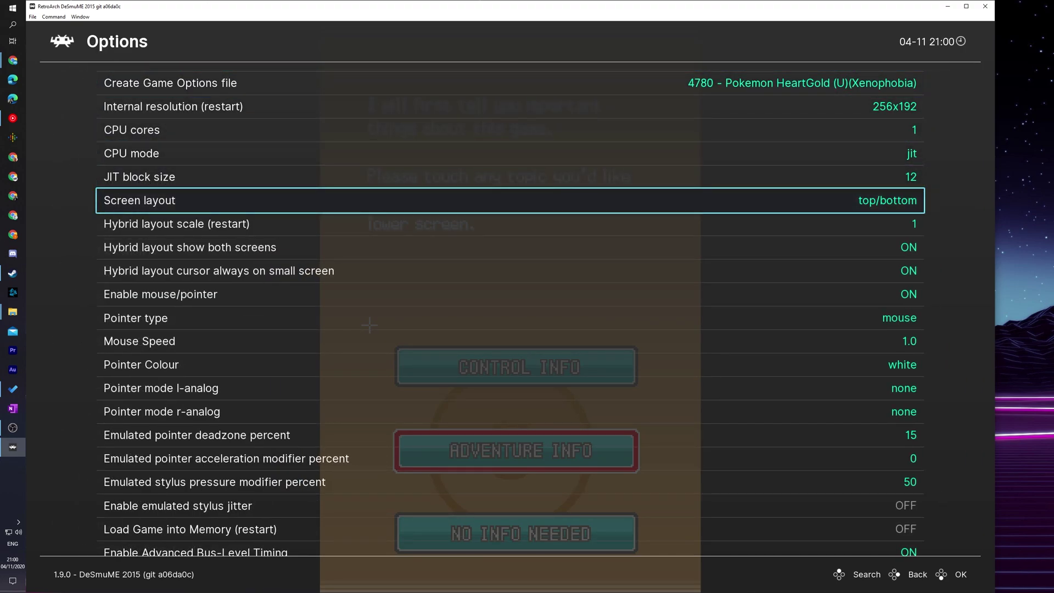
{"action": "key", "text": "Return"}
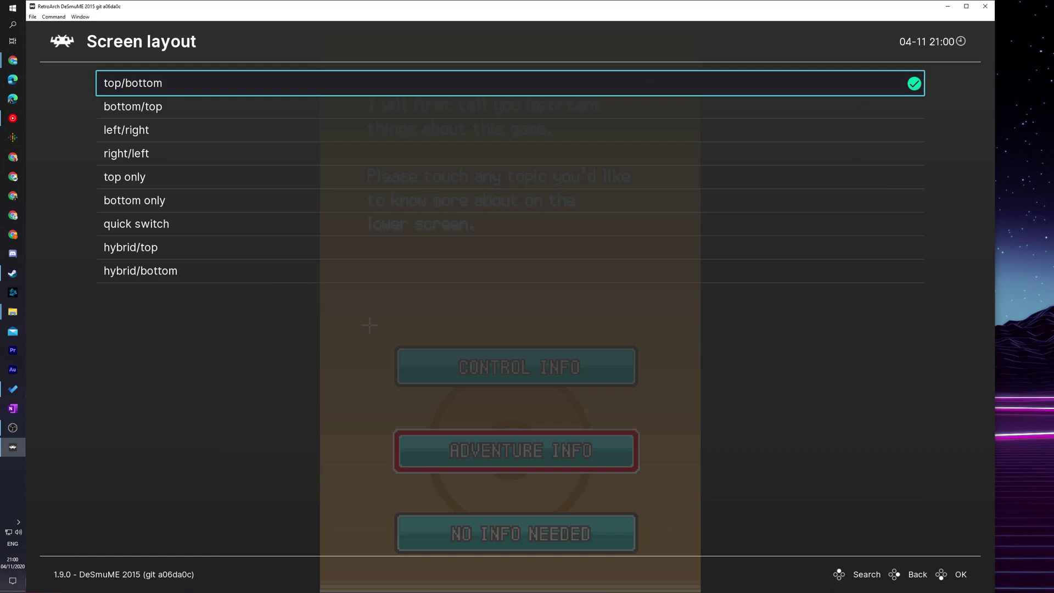
{"action": "key", "text": "Down"}
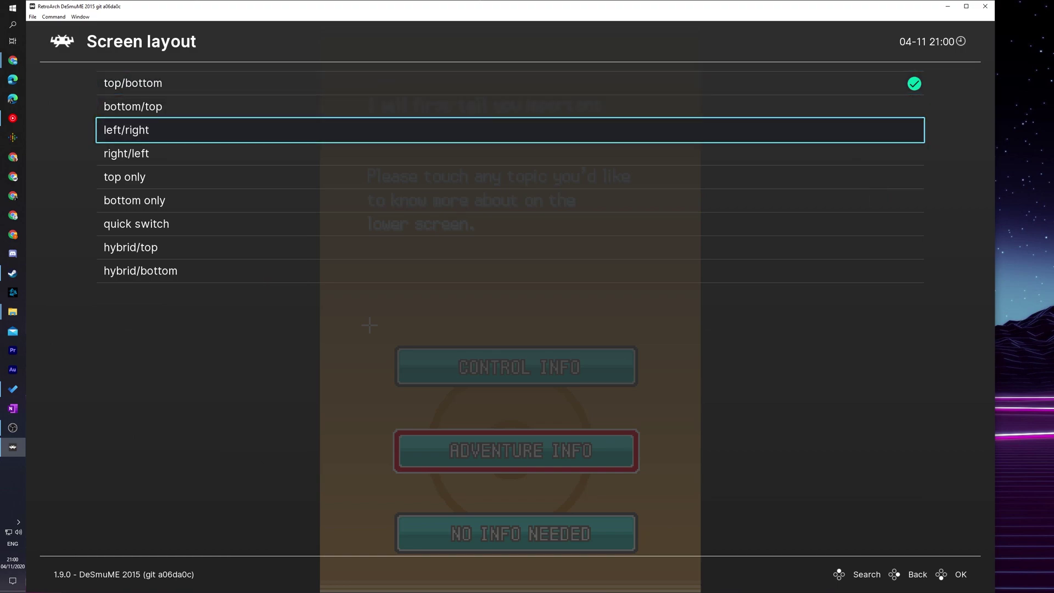
{"action": "key", "text": "Down"}
{"action": "key", "text": "Down"}
{"action": "key", "text": "Down"}
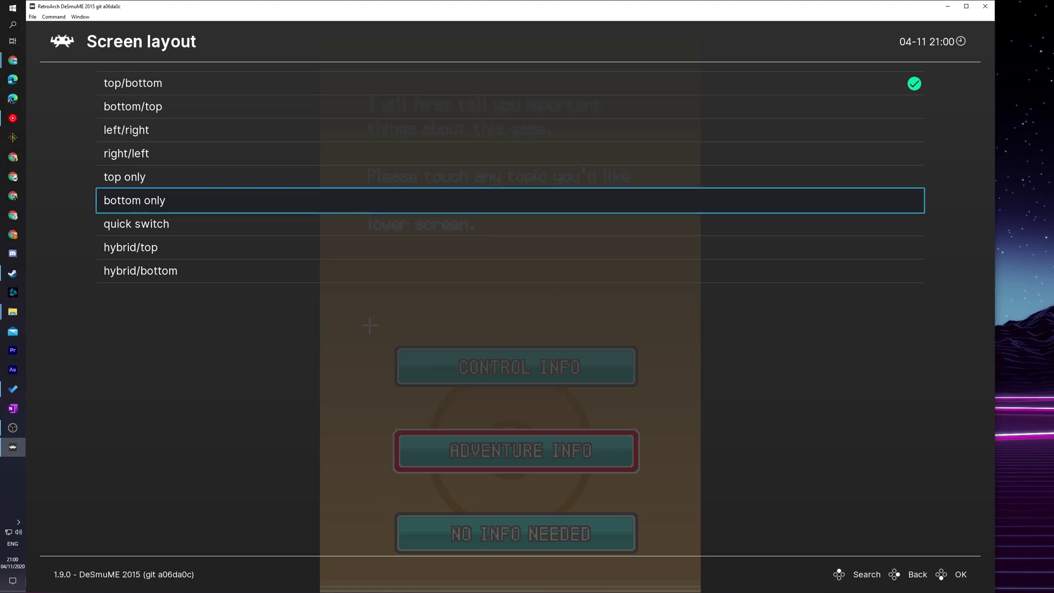
{"action": "key", "text": "Up"}
{"action": "key", "text": "Return"}
{"action": "key", "text": "F1"}
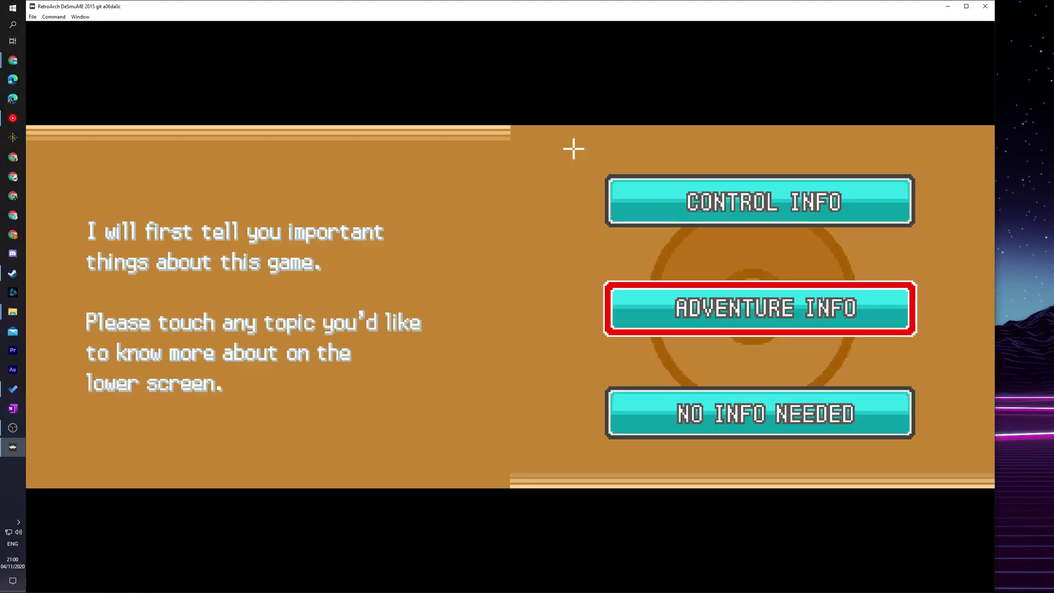